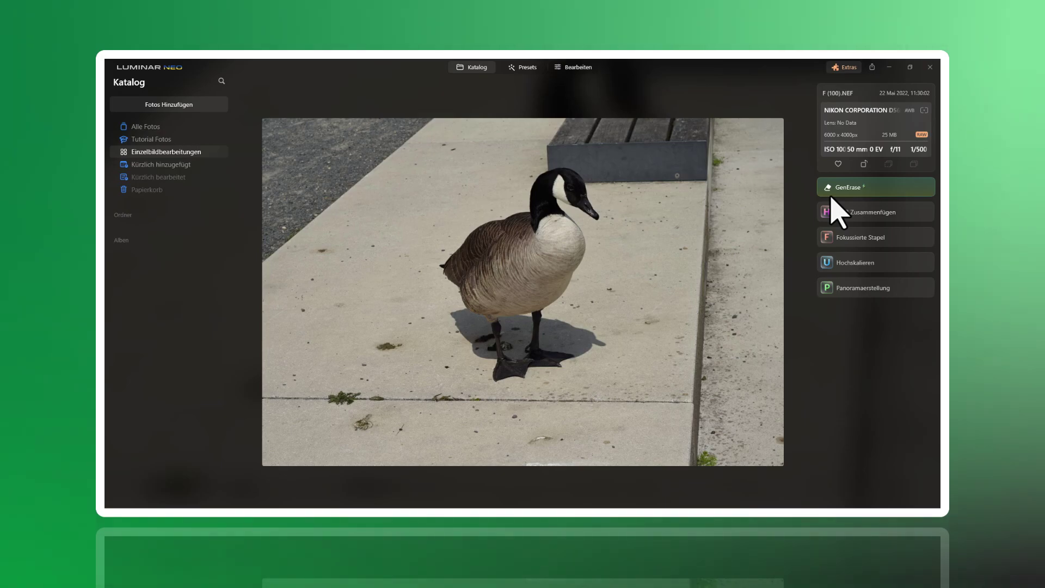
- Open the goose photo in GenErase and keep the zoom at the fitted 22%
click(867, 191)
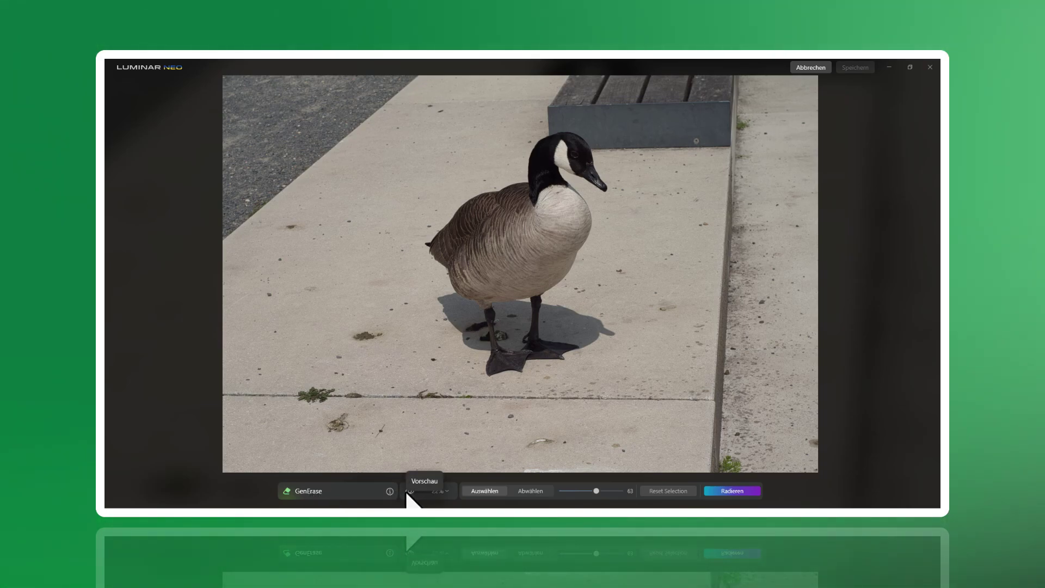
click(441, 491)
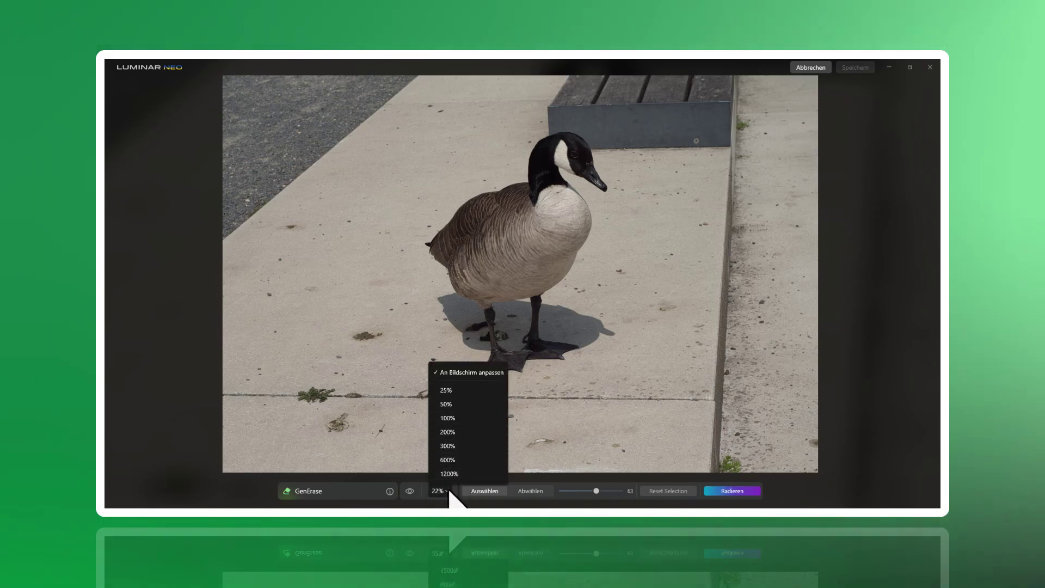
click(448, 492)
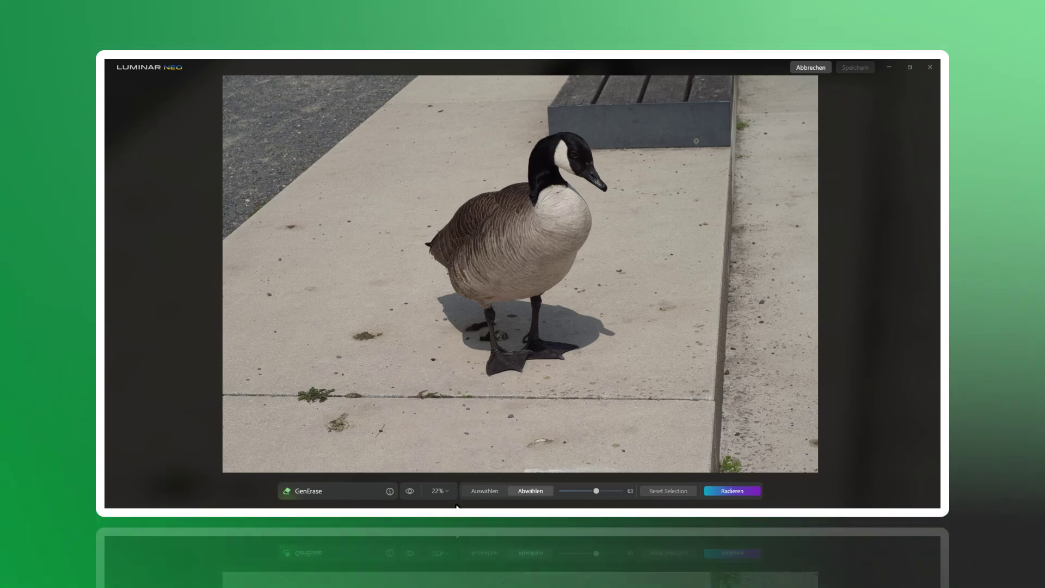
- Paint a test mark near the crack, then wipe it off with Abwählen
click(484, 491)
drag(422, 397, 467, 397)
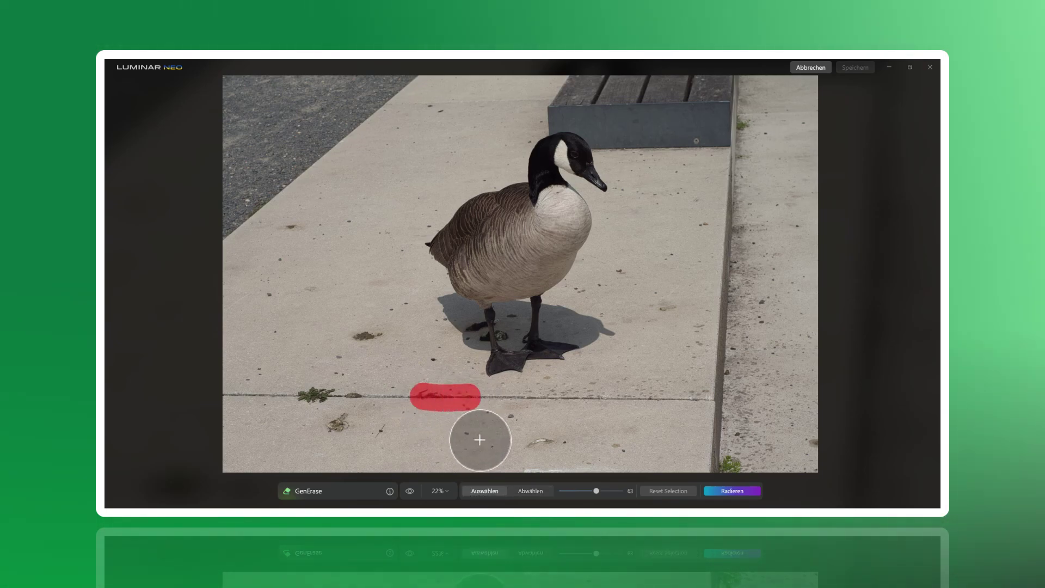
click(534, 491)
mouse_move(481, 396)
mouse_down()
mouse_move(436, 401)
mouse_move(434, 392)
mouse_move(483, 386)
mouse_up()
click(498, 491)
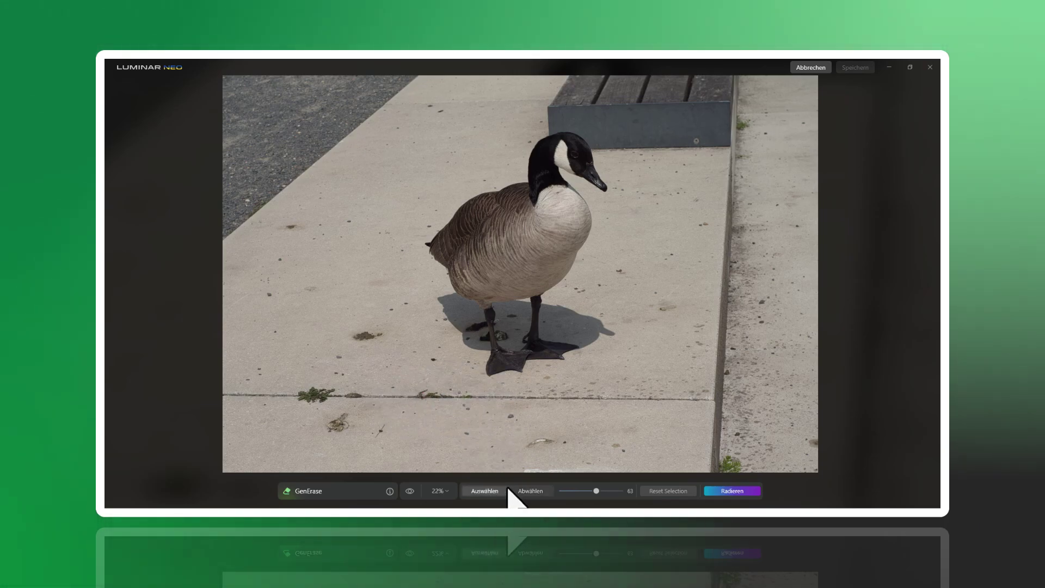
- Enlarge the brush to 87, test a strip right of the goose, then clear it
drag(597, 491, 612, 491)
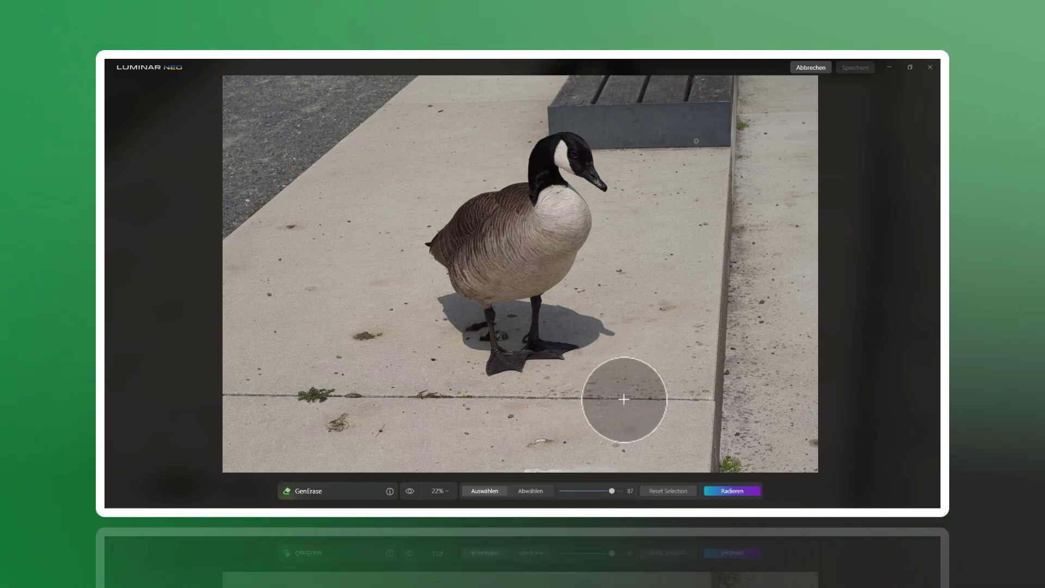
drag(641, 252, 644, 354)
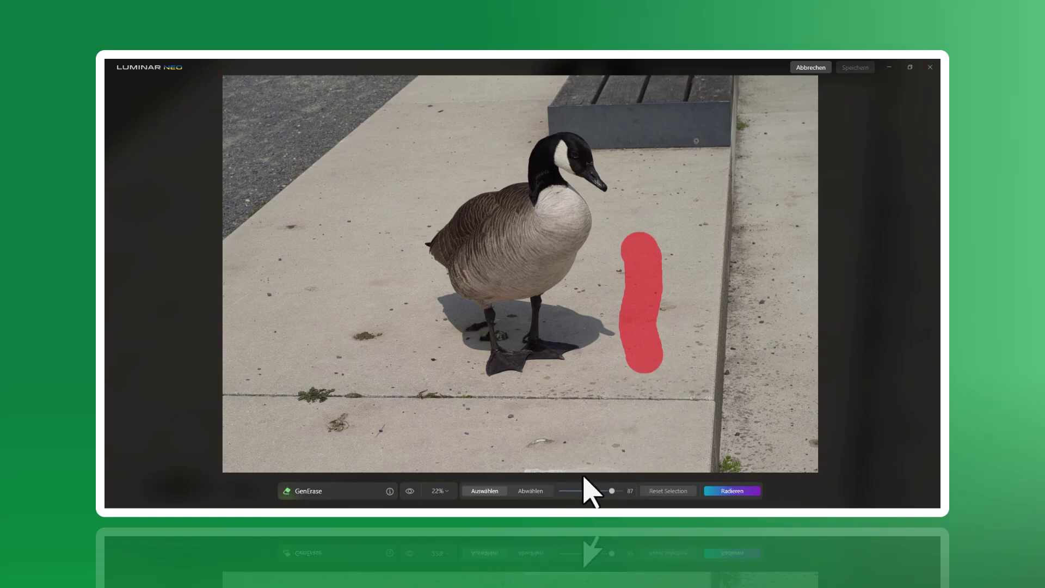
click(667, 491)
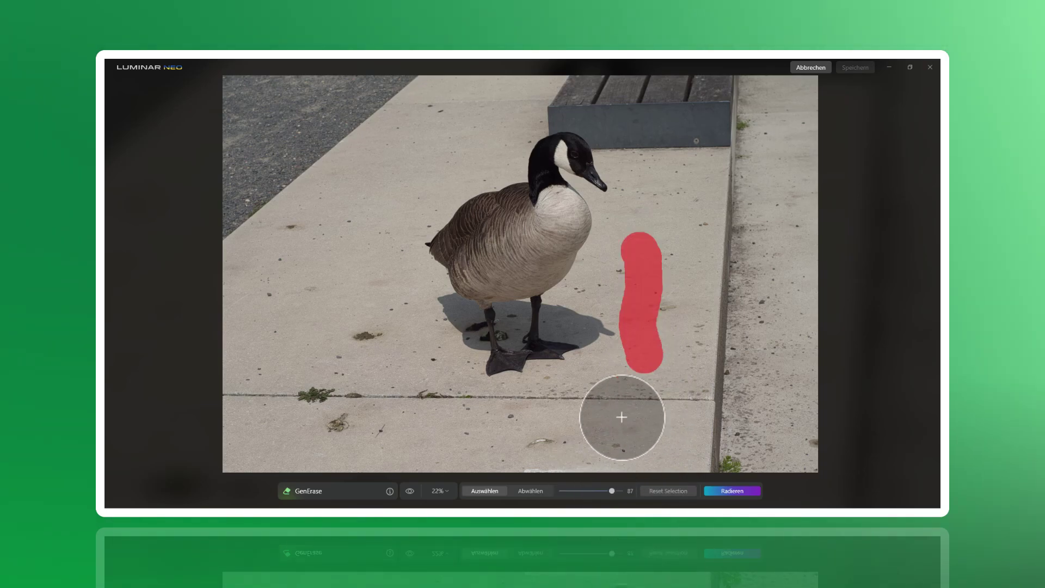
click(546, 491)
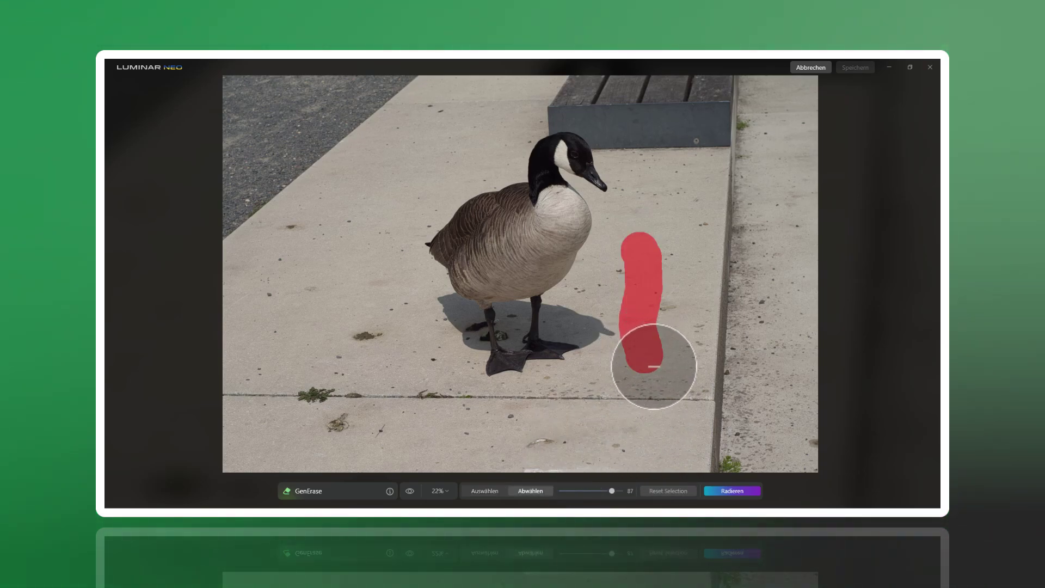
mouse_move(654, 362)
mouse_down()
mouse_move(643, 252)
mouse_move(627, 364)
mouse_up()
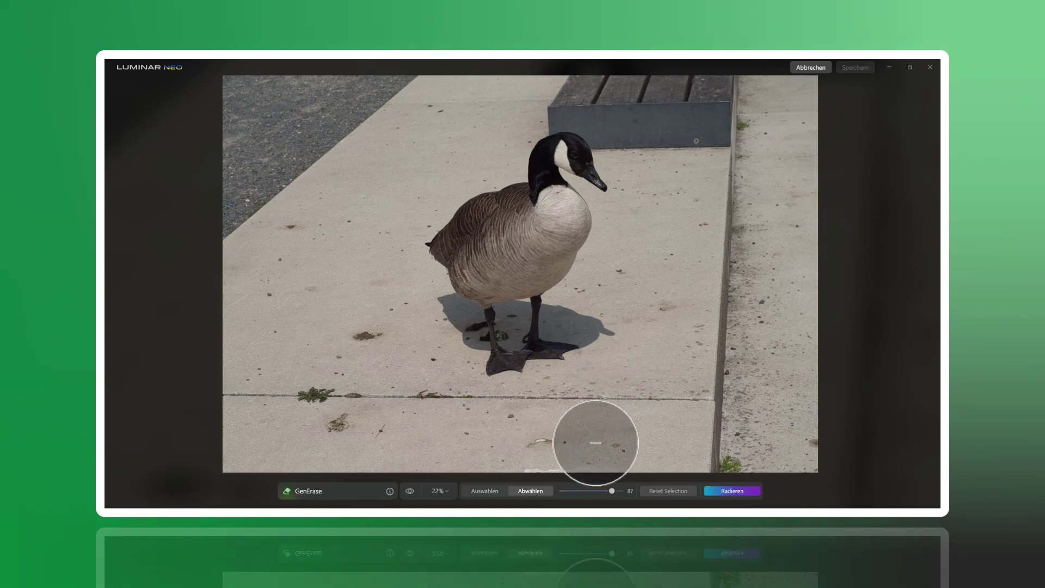
click(482, 492)
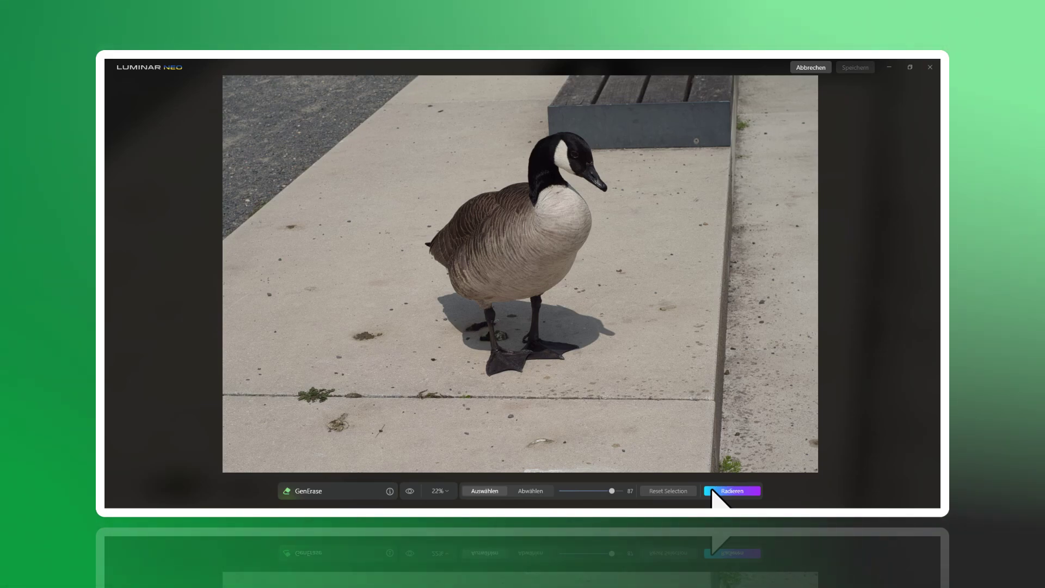
- At brush size 49, mark the debris below the goose, spots at right and the corner weed
drag(612, 491, 587, 490)
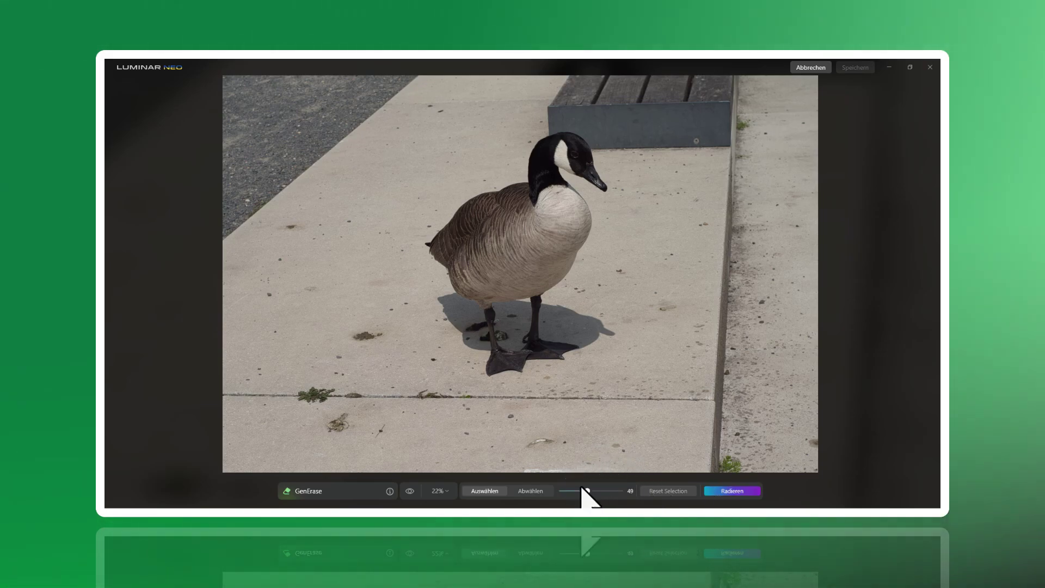
drag(532, 443, 569, 442)
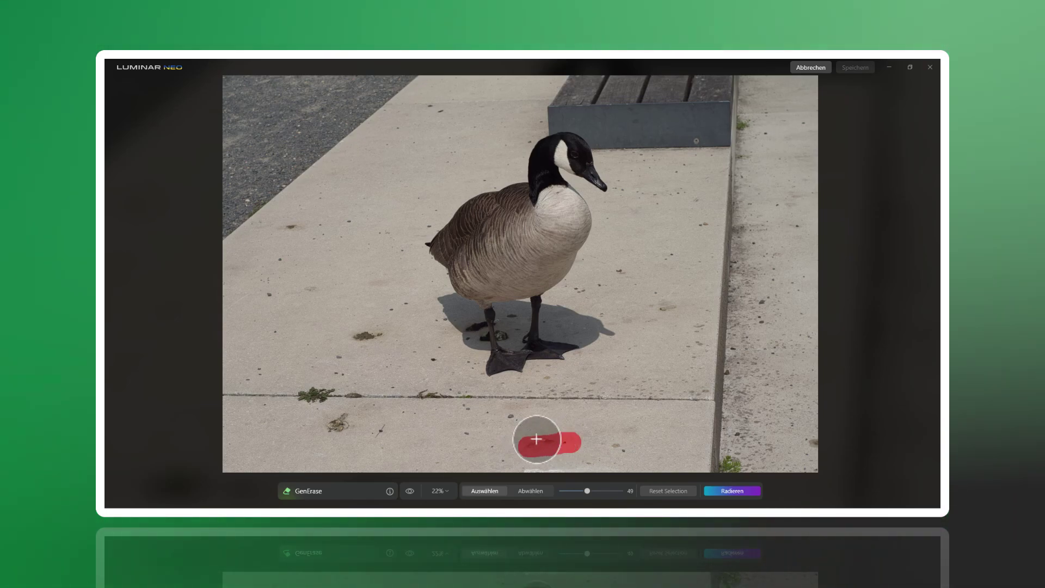
click(664, 308)
click(765, 301)
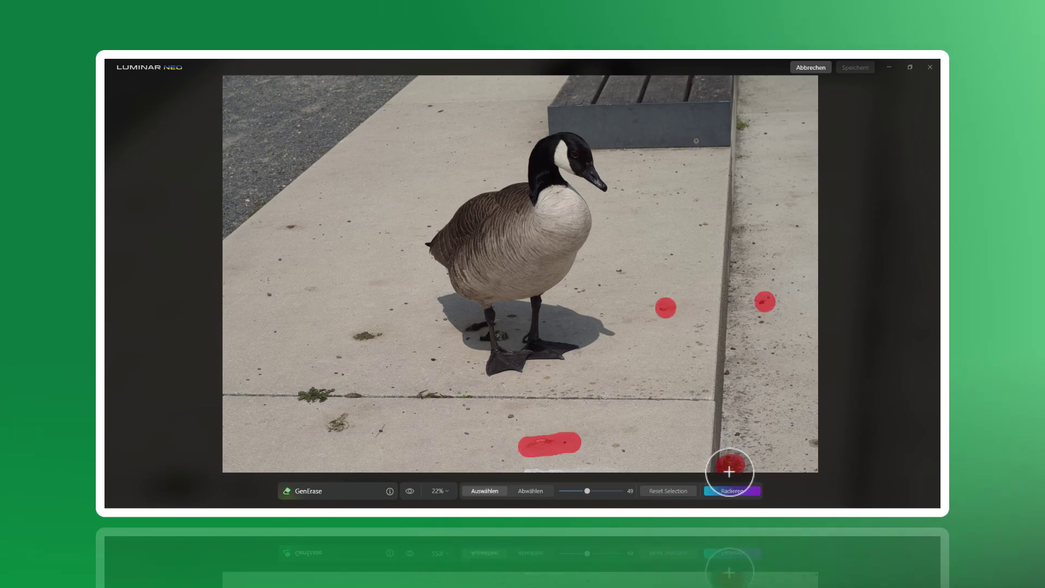
click(732, 490)
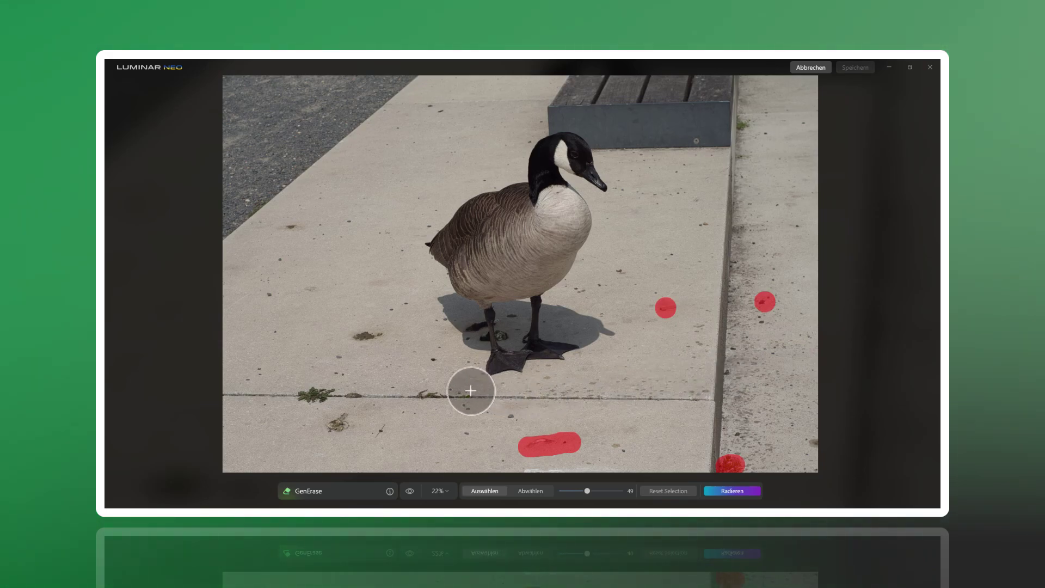
- Mark the crack stain, left debris, weeds and dark spots, then the bench spot at size 29
drag(419, 393, 479, 394)
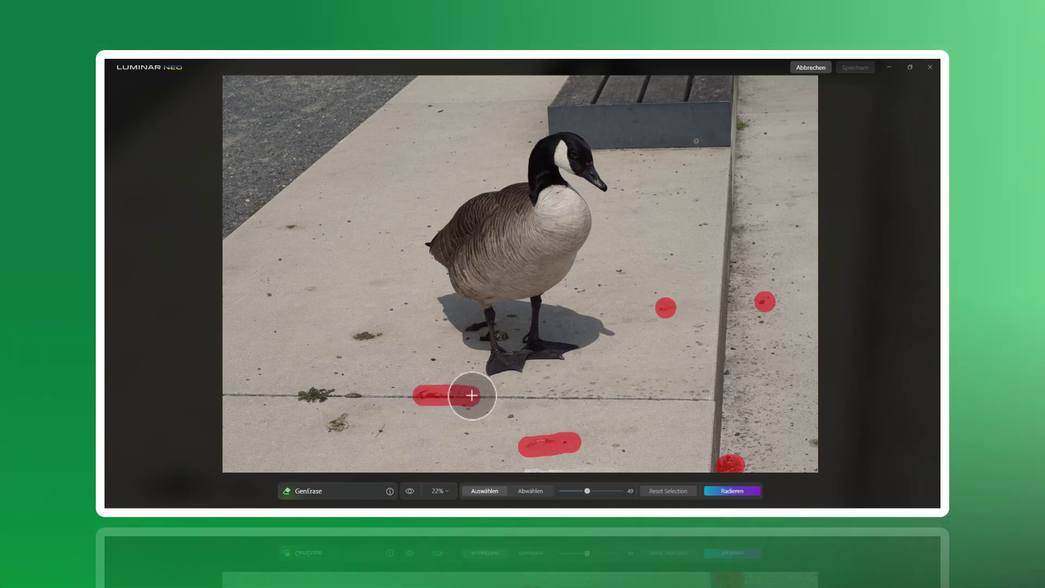
click(345, 419)
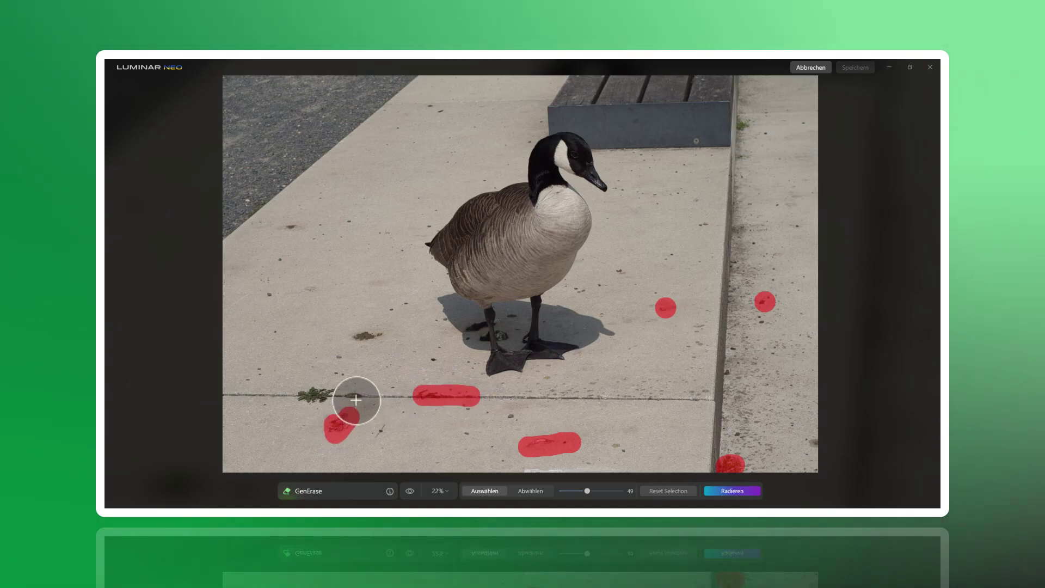
drag(355, 396, 305, 396)
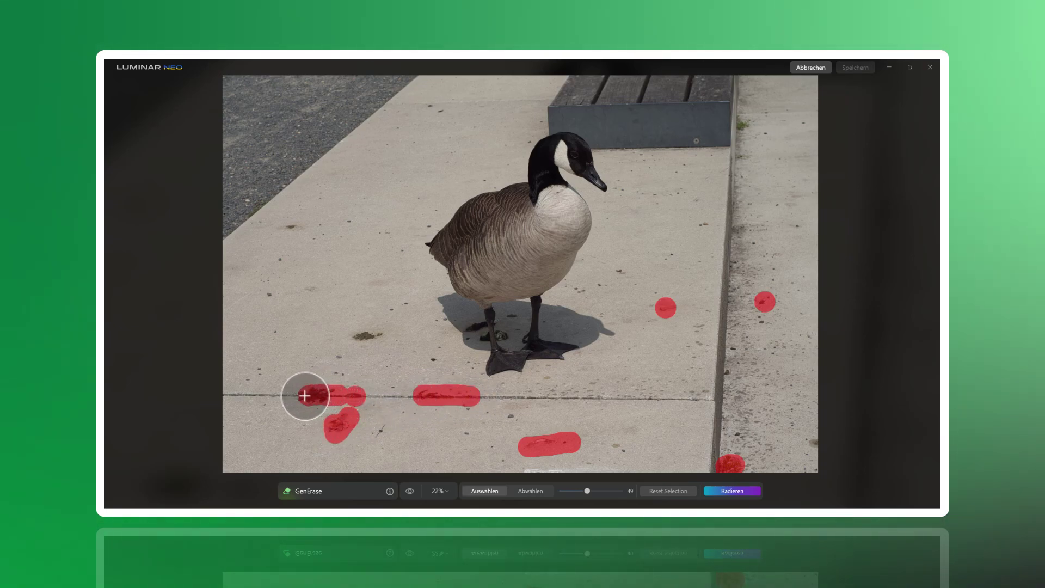
click(361, 336)
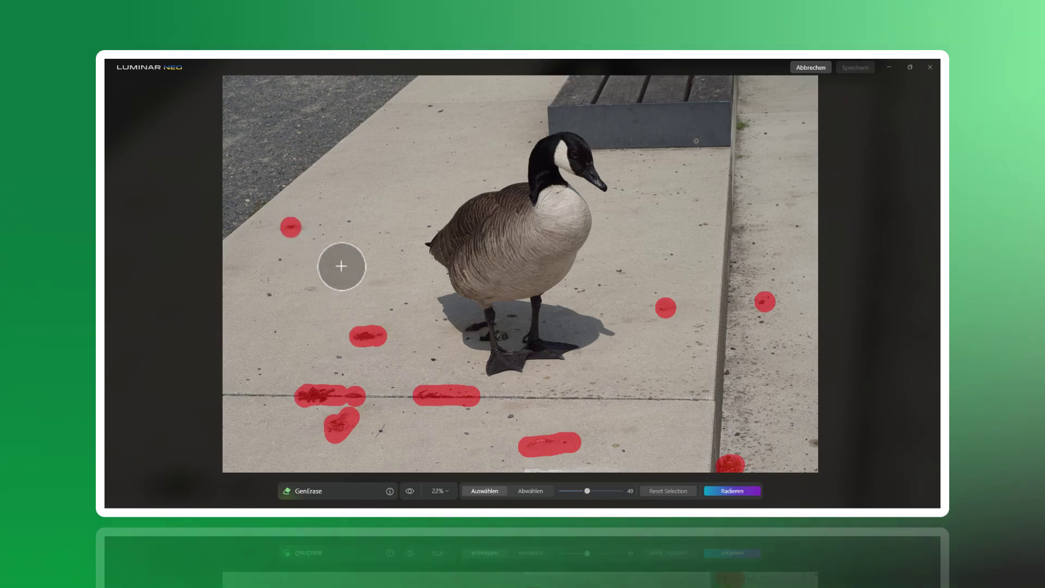
click(434, 107)
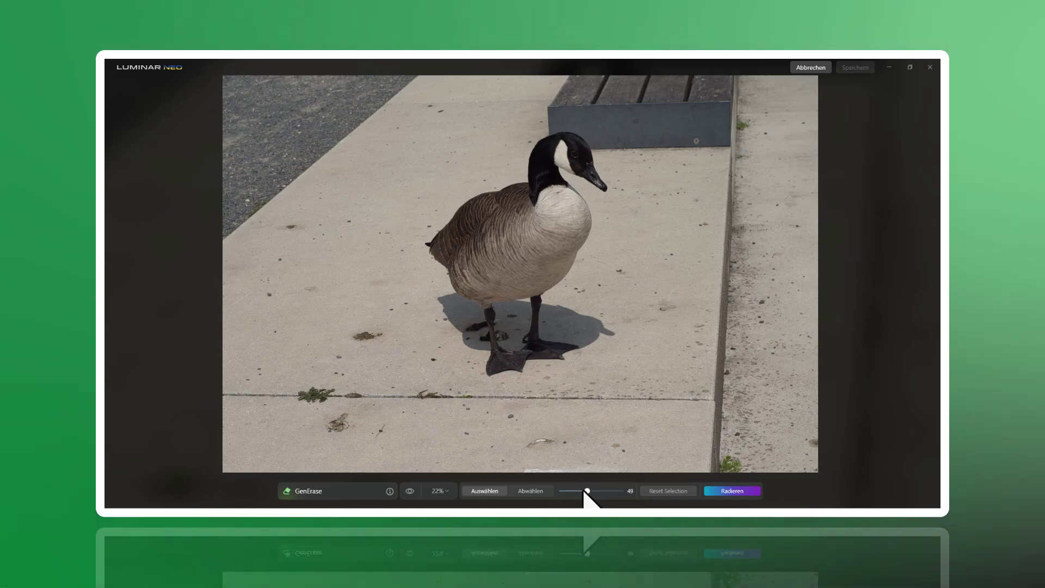
drag(588, 491, 574, 491)
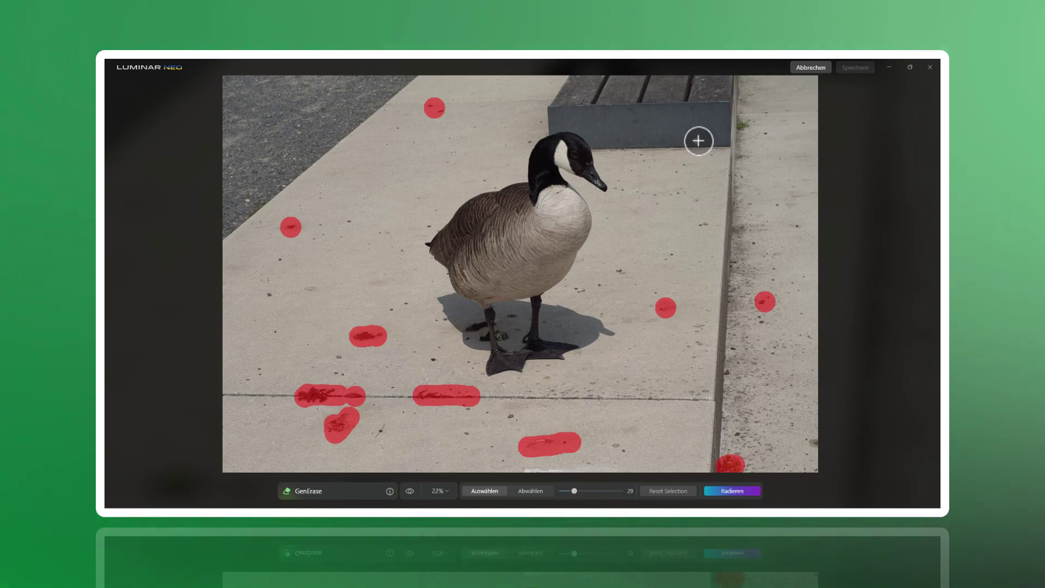
click(698, 141)
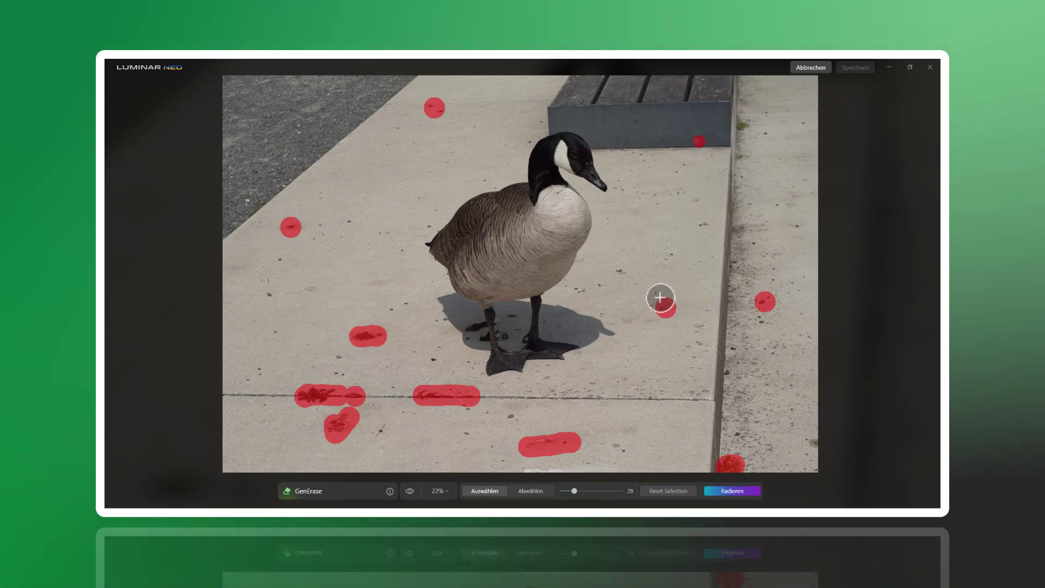
- Erase the marked spots with Radieren and save the result to Generative Creations
click(739, 492)
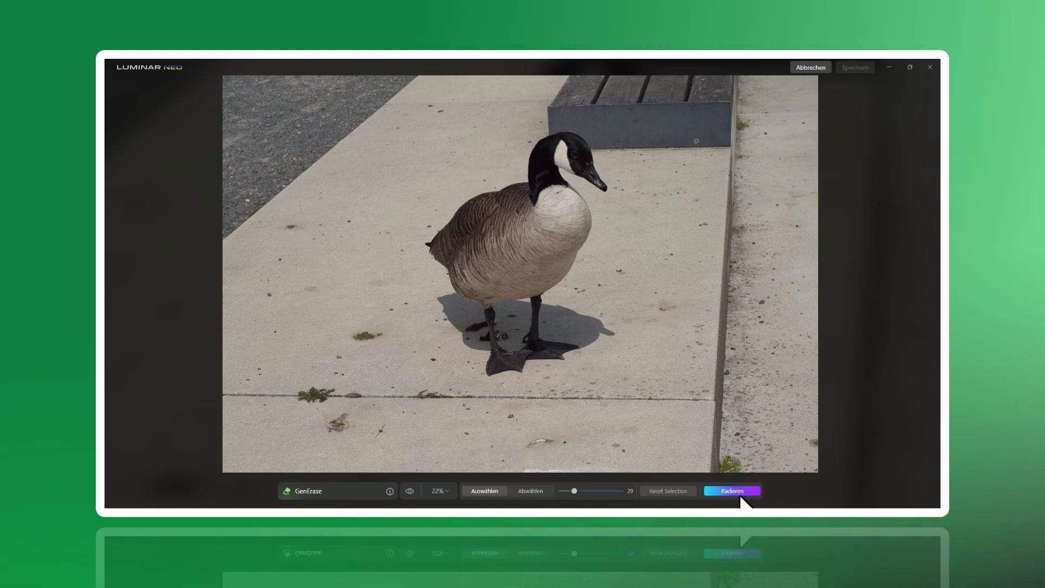
click(741, 494)
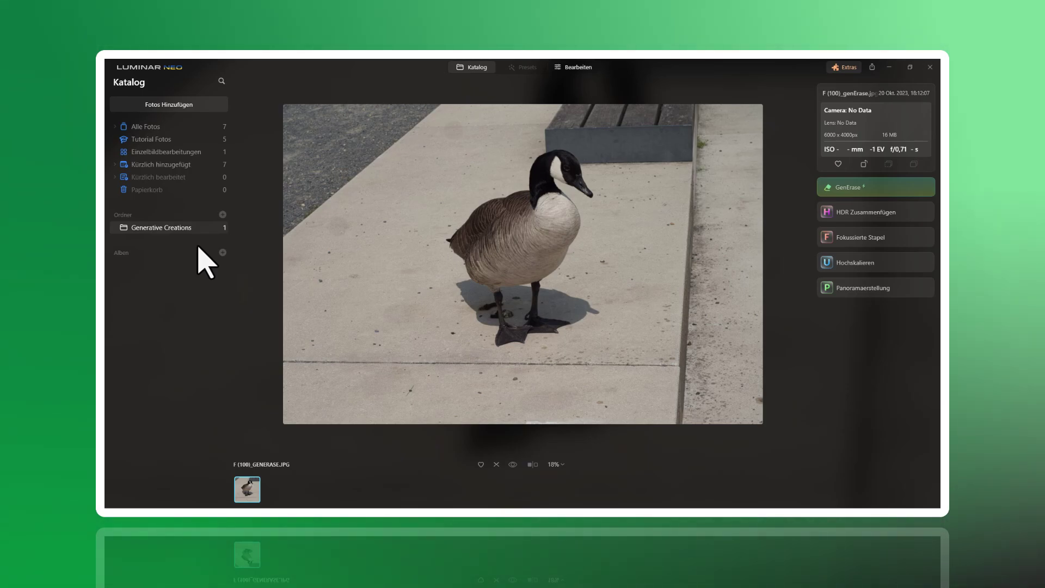
- Inspect the cleaned pavement at 100%, then zoom out to fit the whole photo (about 18%)
click(335, 213)
mouse_move(385, 210)
mouse_down()
mouse_move(533, 245)
mouse_move(626, 215)
mouse_up()
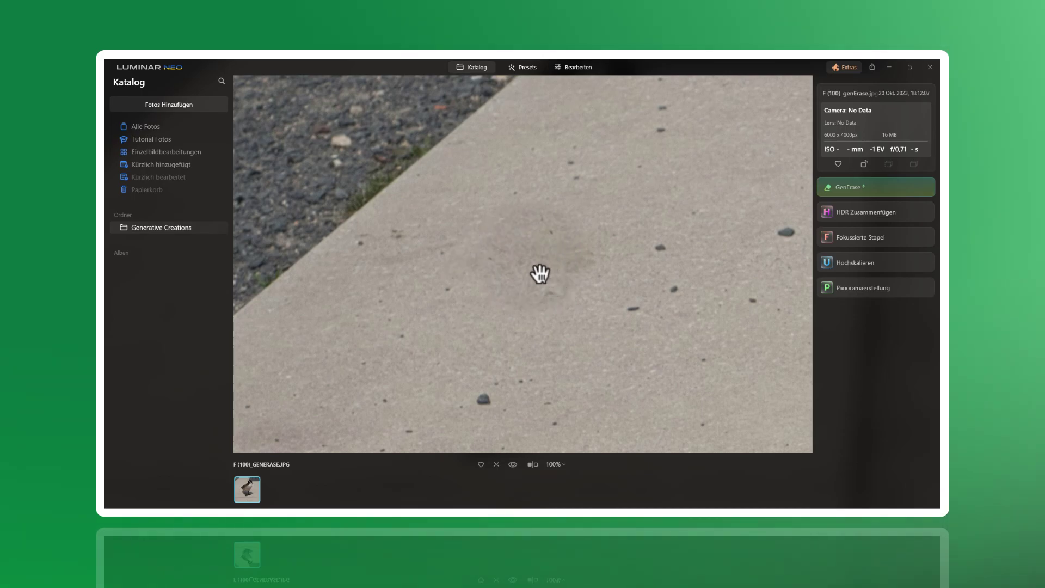
click(540, 272)
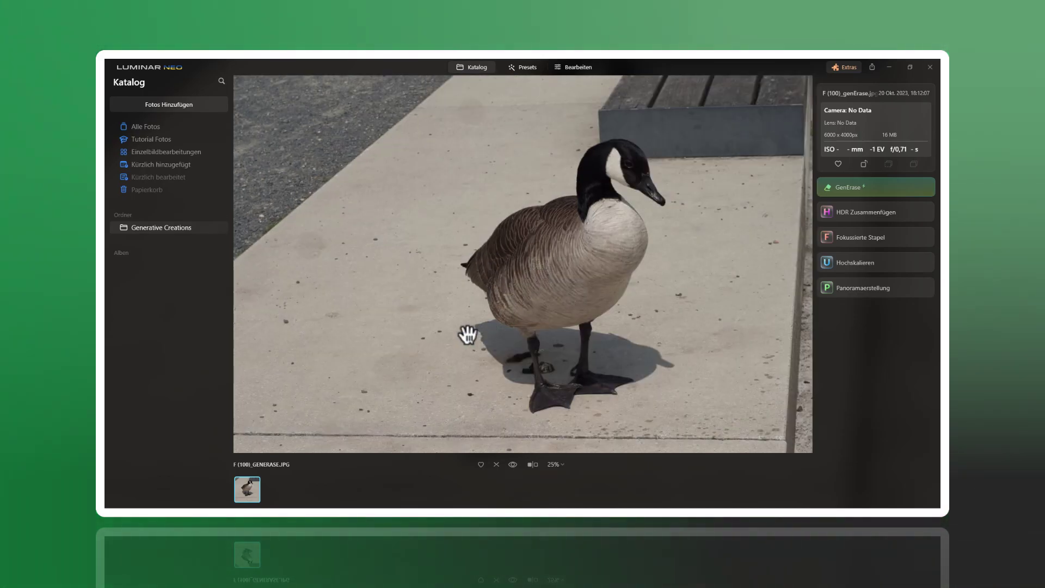
scroll(466, 334, down, 2)
scroll(469, 331, up, 2)
scroll(470, 330, down, 2)
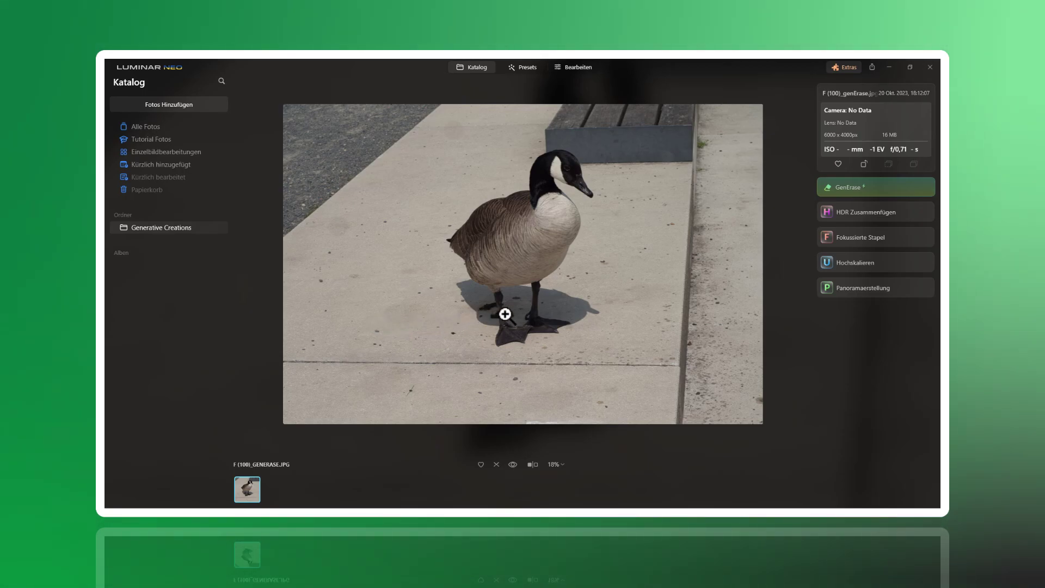
- Reopen GenErase zoomed onto the legs, set the brush to 58, and mark the spot between the legs
click(850, 189)
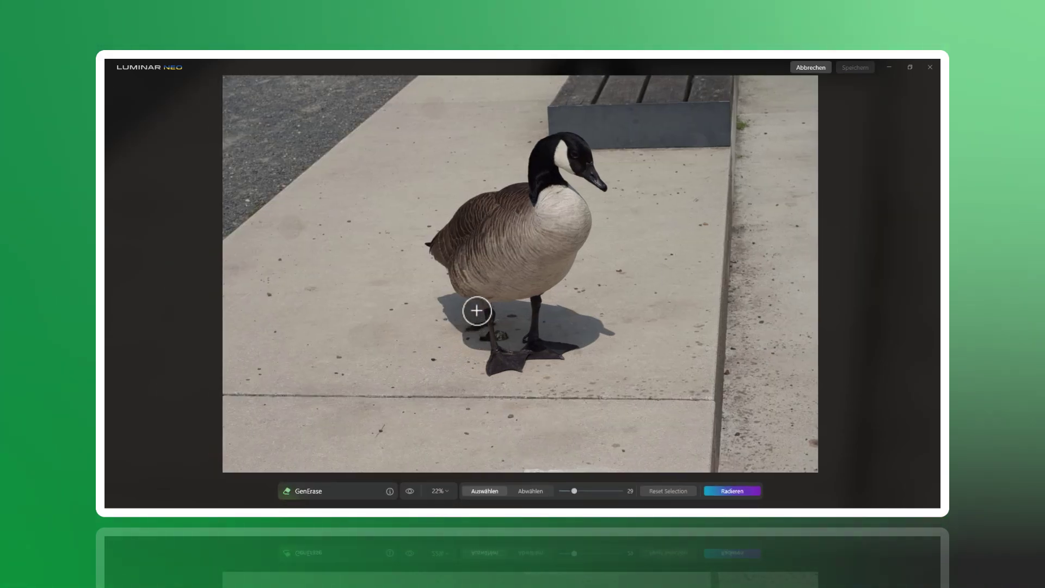
scroll(482, 325, up, 3)
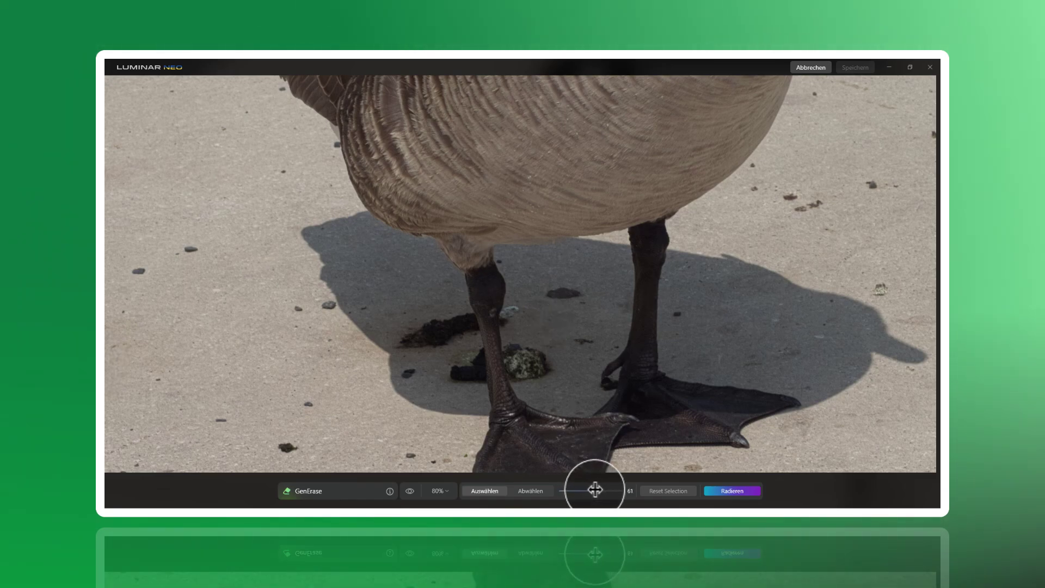
drag(595, 490, 593, 490)
drag(555, 294, 576, 293)
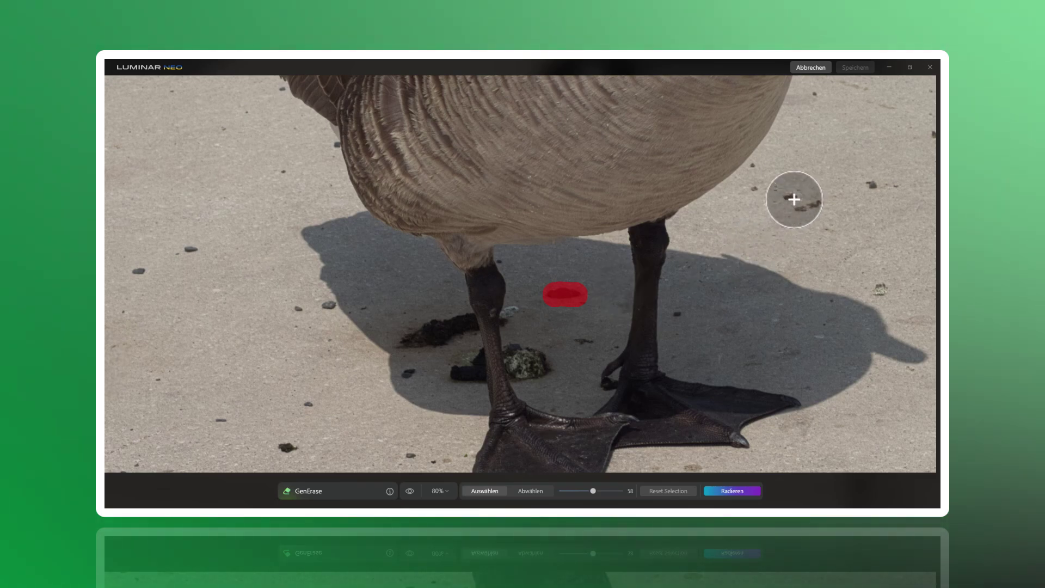
- Mark the pebbles to the right, left and along the bottom edge around the goose
drag(792, 196, 811, 204)
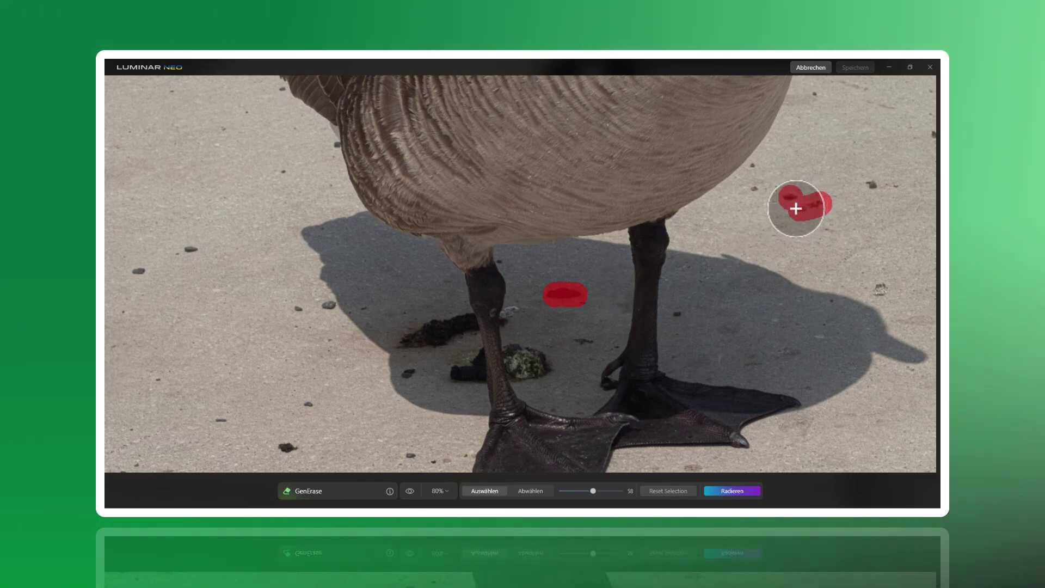
click(880, 290)
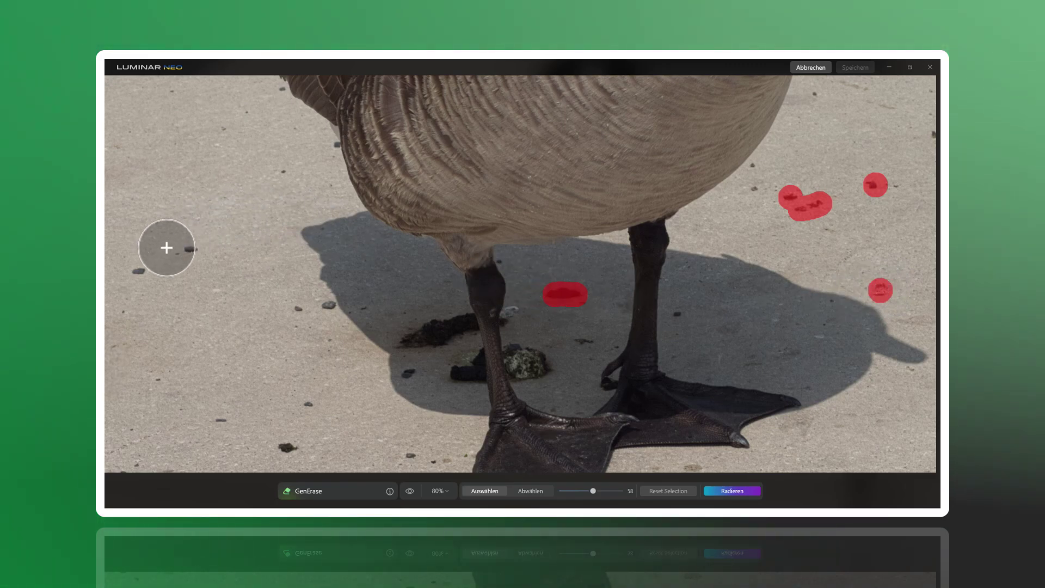
click(194, 253)
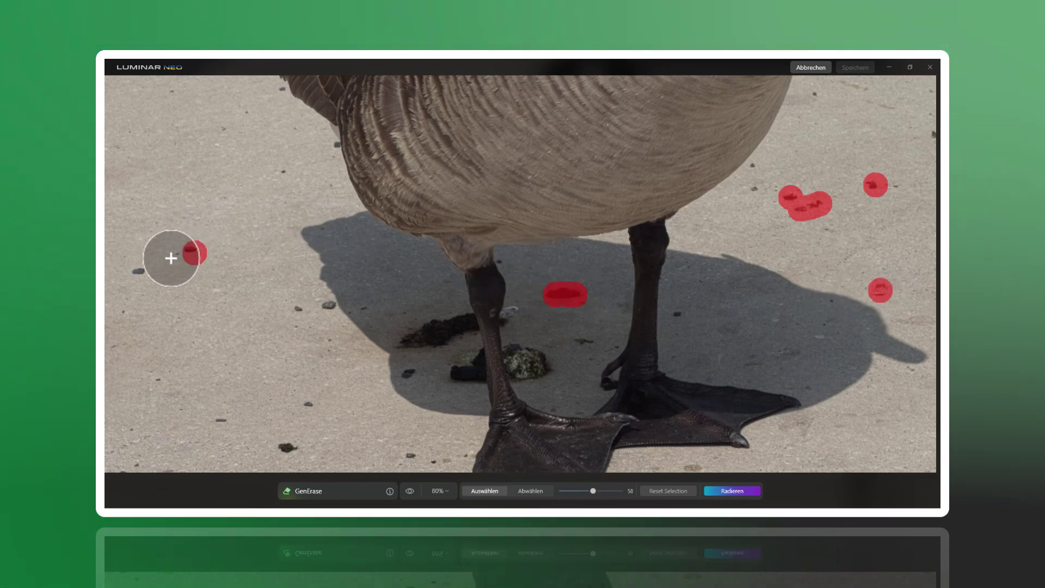
click(140, 268)
click(284, 450)
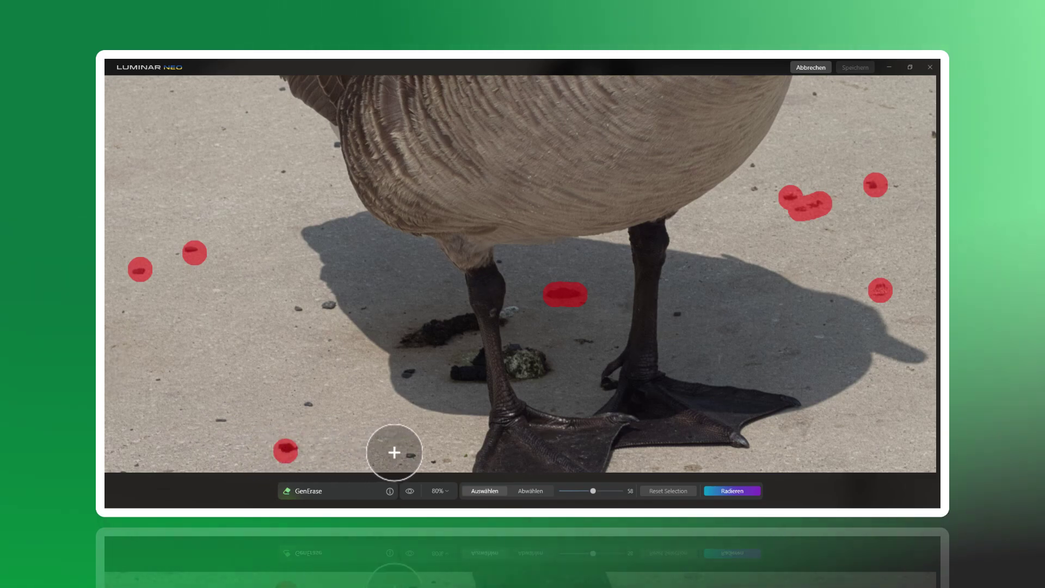
click(411, 453)
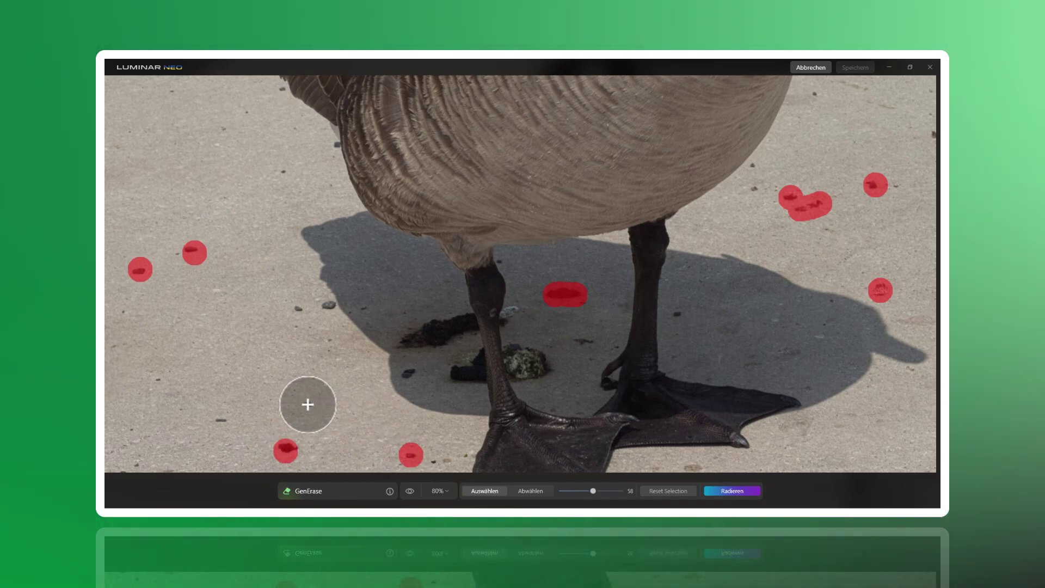
click(308, 404)
click(330, 304)
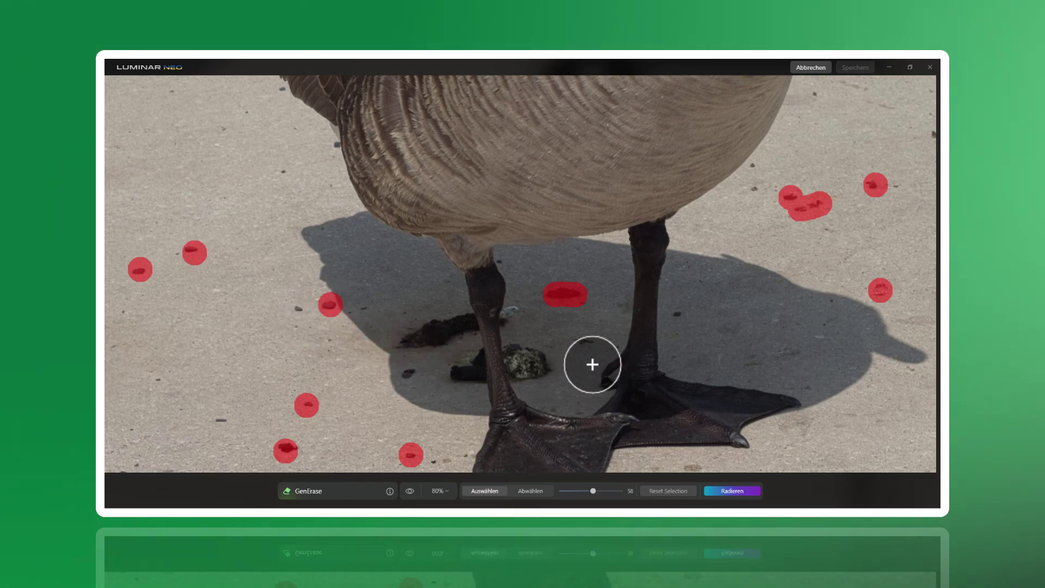
- Mark the shadowed pebble, the droppings by the foot and the debris left of the leg
click(678, 314)
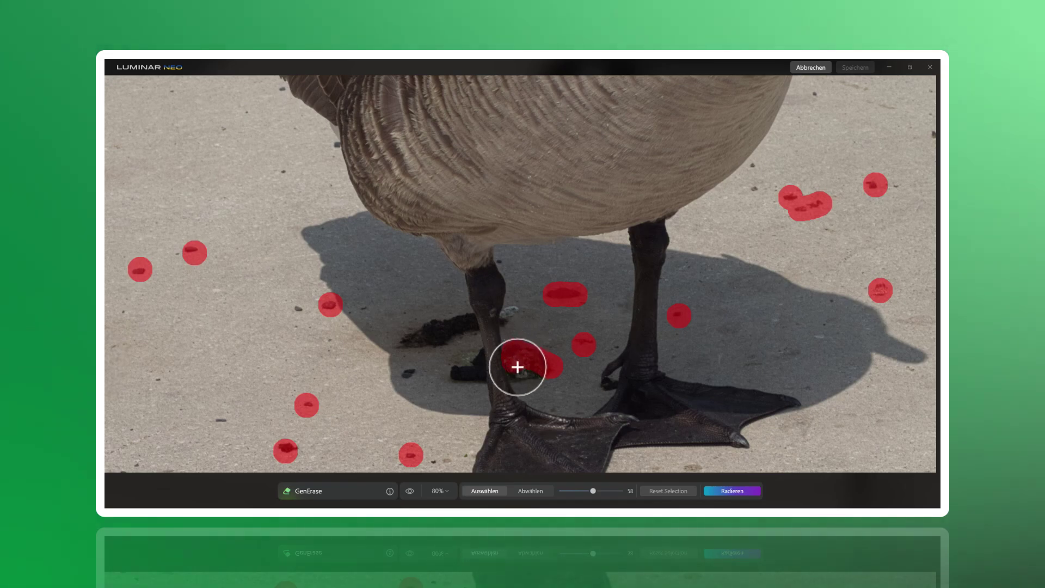
drag(510, 350, 548, 374)
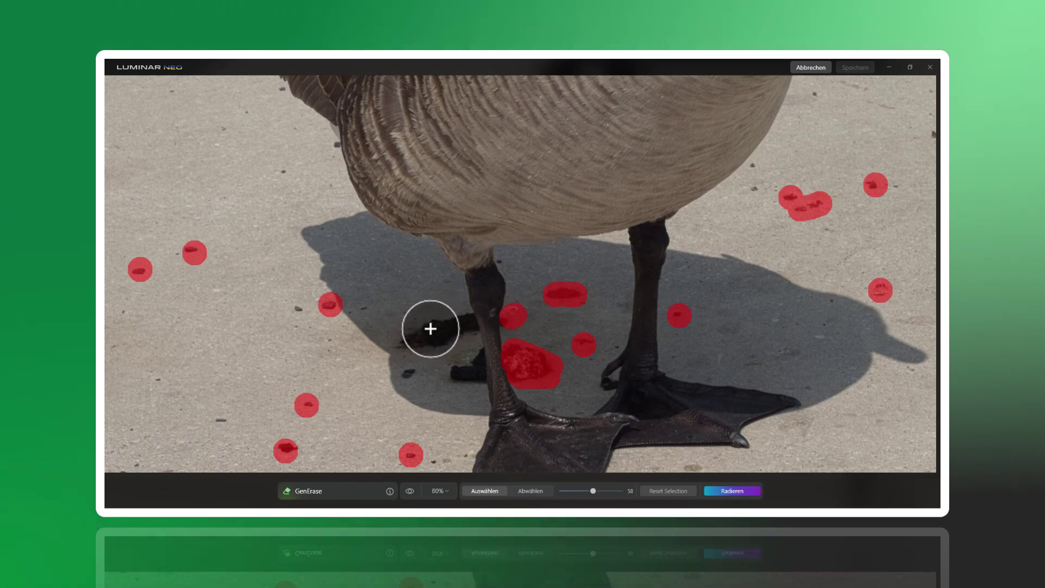
drag(397, 339, 465, 321)
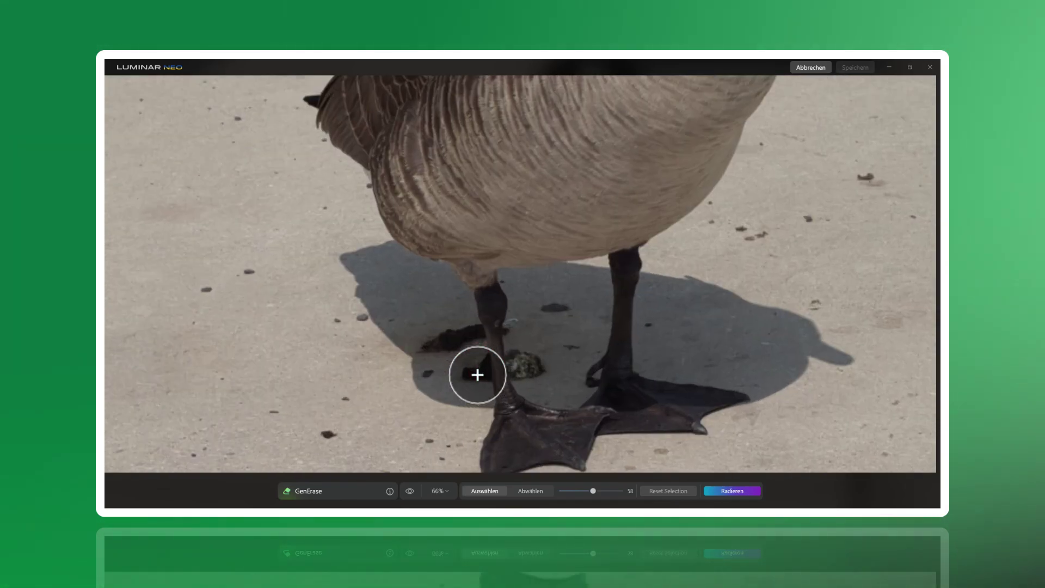
- Erase the marked pebbles and droppings with Radieren, then zoom out to the full photo
click(712, 492)
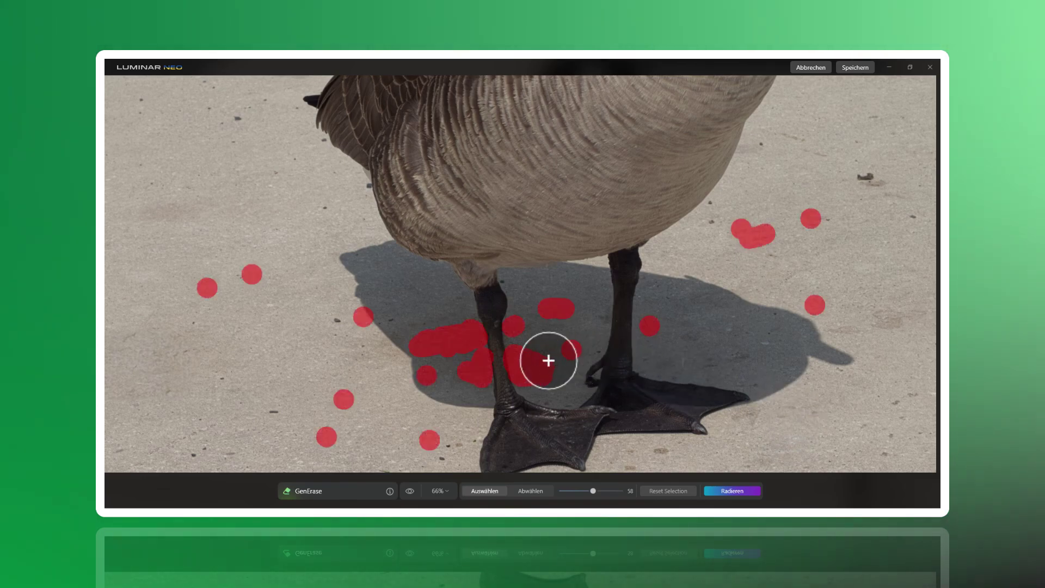
scroll(519, 354, down, 2)
scroll(518, 353, down, 2)
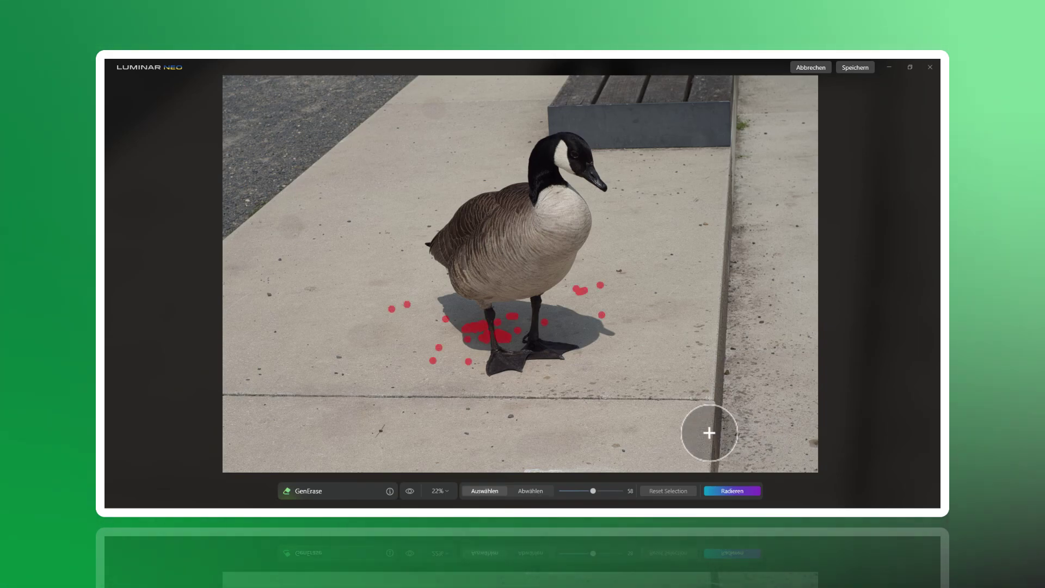
- Enlarge the brush to 65 and paint the red selection across the bench
drag(593, 491, 598, 491)
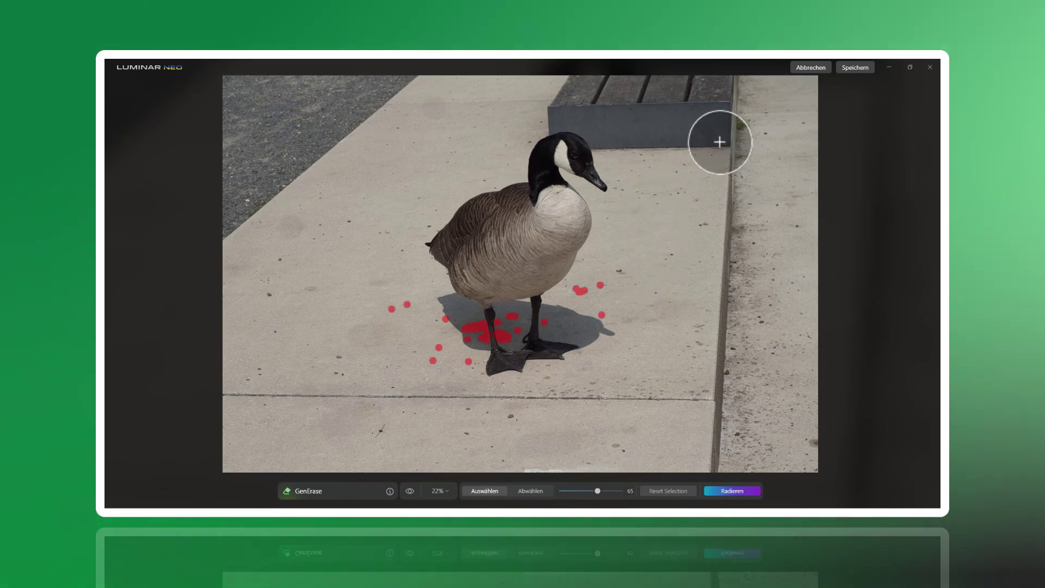
mouse_move(720, 142)
mouse_down()
mouse_move(724, 93)
mouse_move(580, 85)
mouse_move(553, 109)
mouse_up()
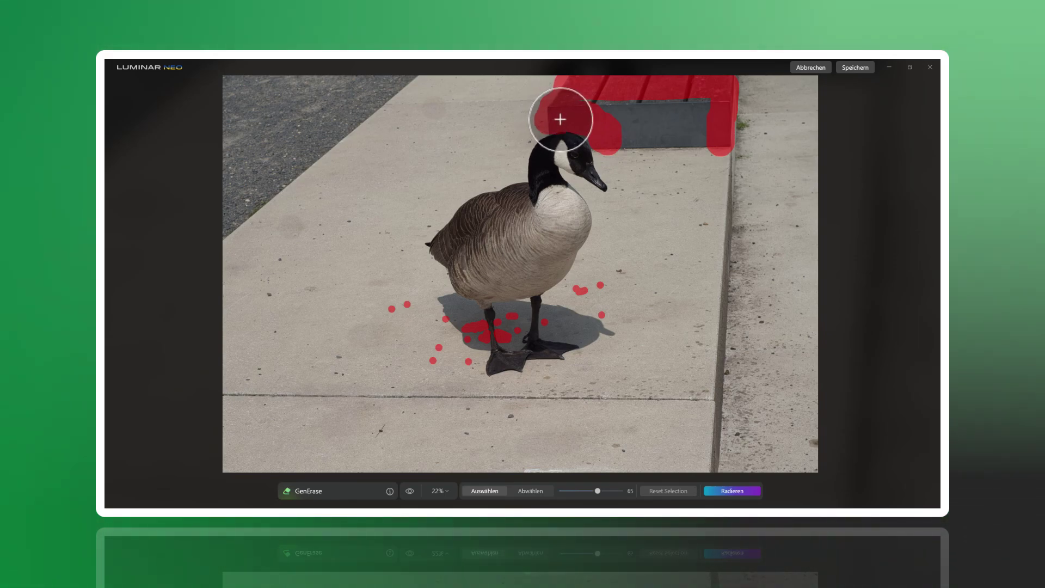
mouse_move(593, 127)
mouse_down()
mouse_move(617, 144)
mouse_move(596, 98)
mouse_move(694, 108)
mouse_up()
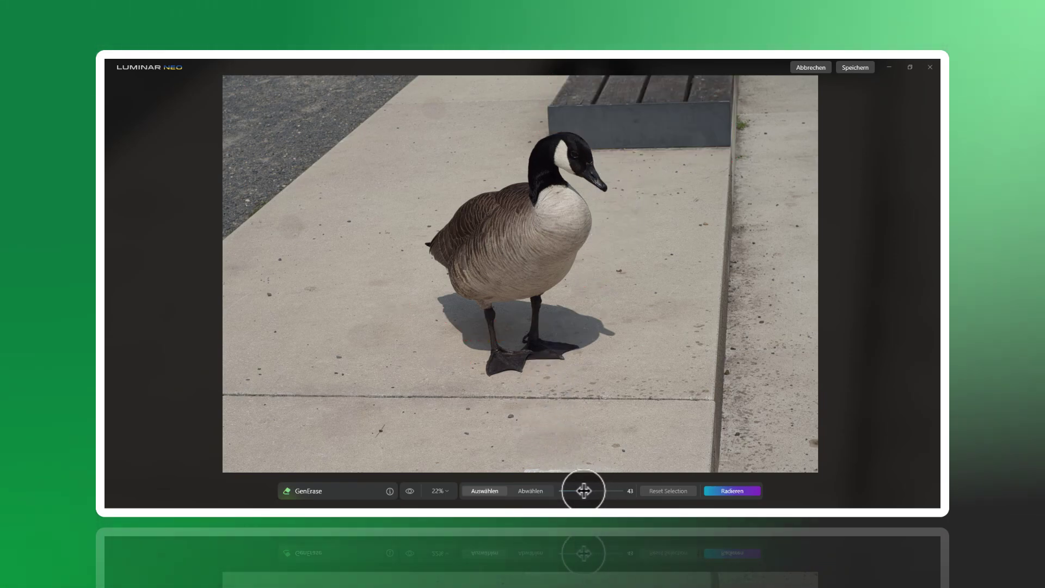
- With a size-33 Abwählen brush, unmark the leftover red dots around the goose's feet
drag(582, 491, 577, 490)
click(531, 491)
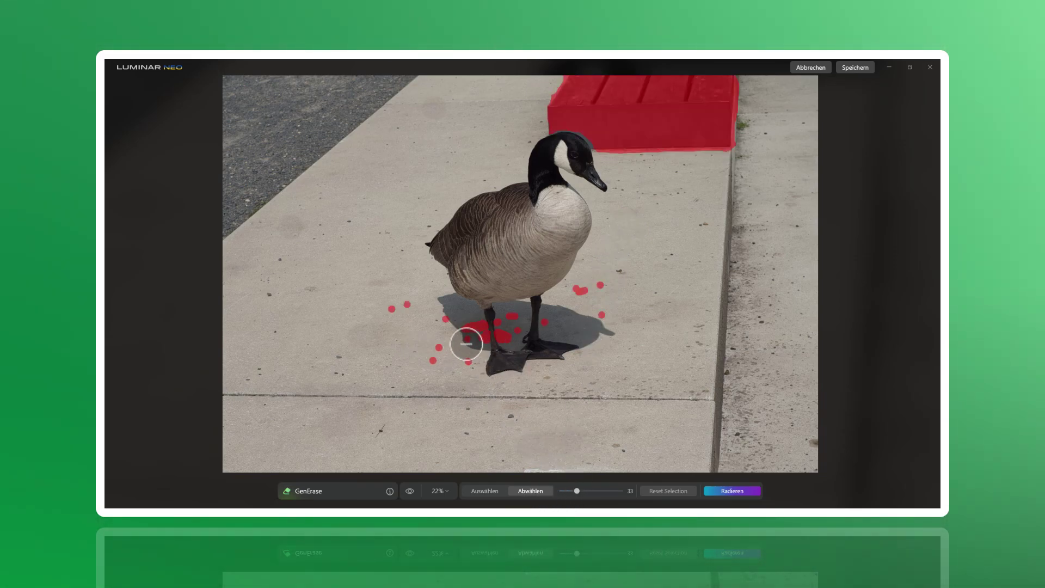
drag(420, 307, 369, 316)
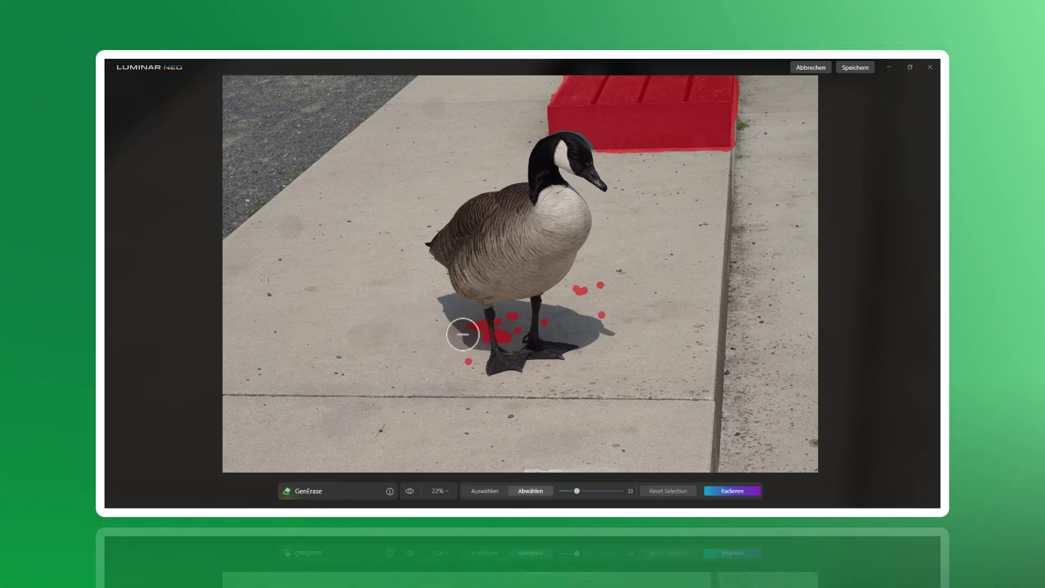
mouse_move(507, 327)
mouse_down()
mouse_move(519, 337)
mouse_move(466, 343)
mouse_move(473, 367)
mouse_move(550, 350)
mouse_move(545, 314)
mouse_move(597, 285)
mouse_up()
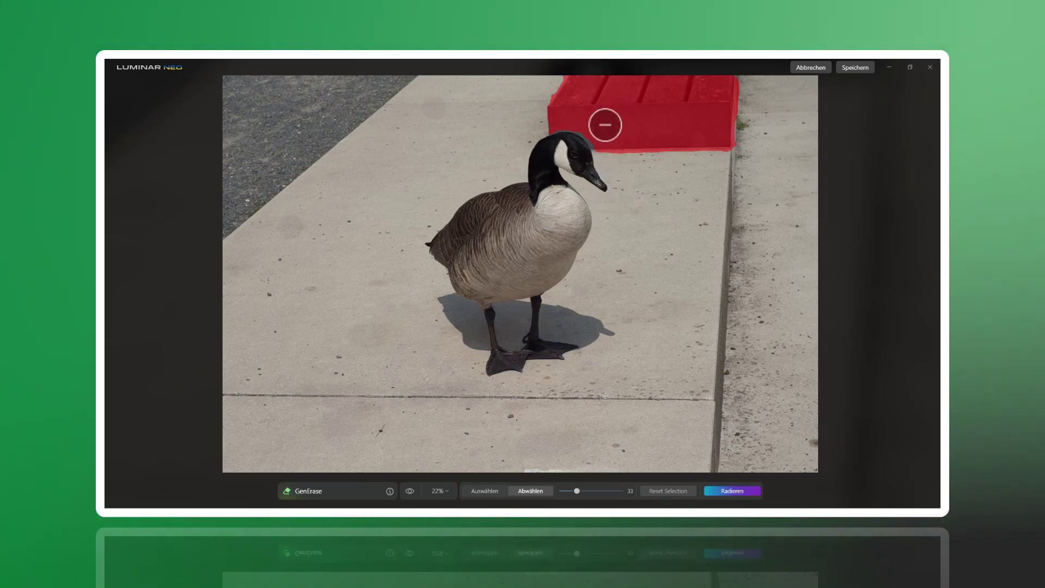
- Run Radieren on the bench selection behind the goose
click(725, 482)
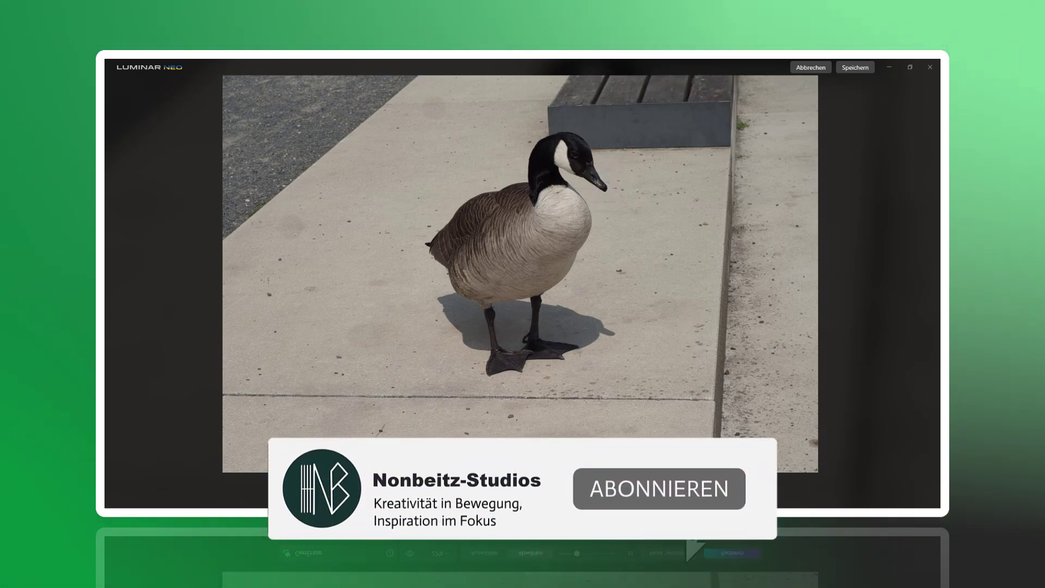